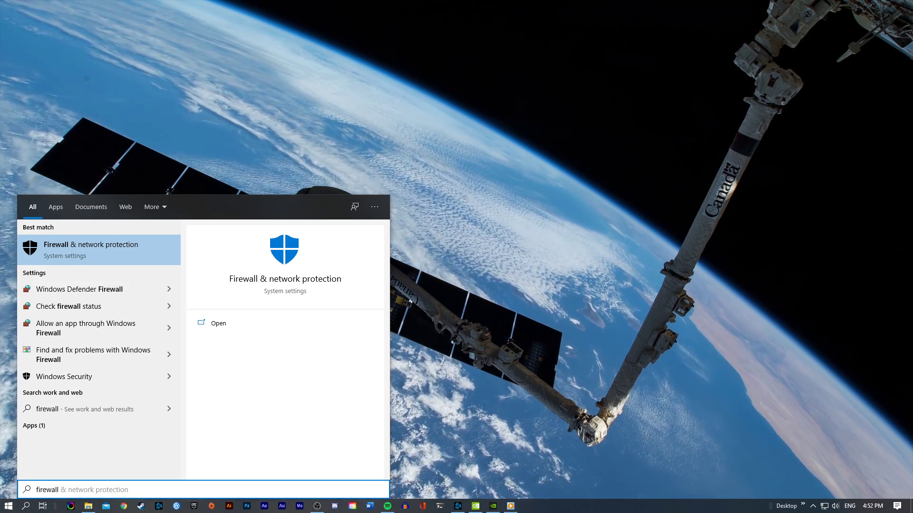
Open the Firewall & network protection page in Windows Security
key("Return")
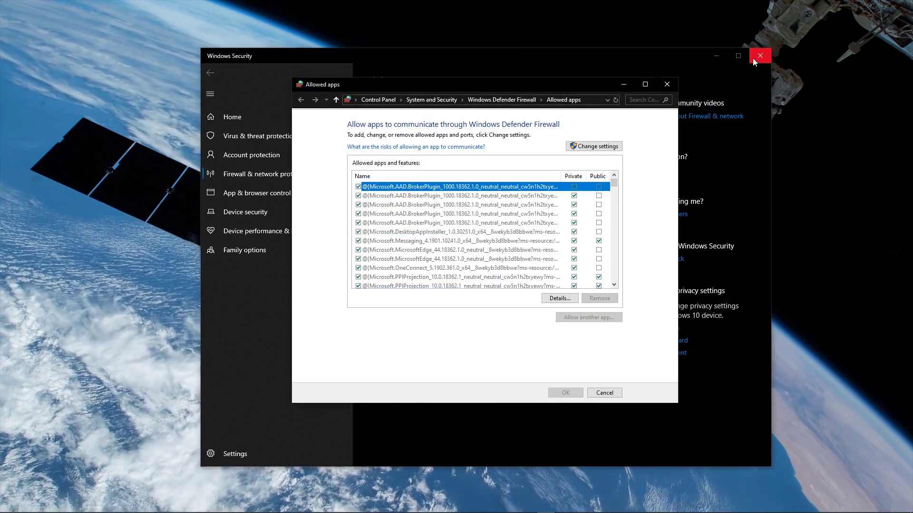
Open the allowed apps list, unlock it with Change settings, and start adding a new app
left_click(753, 58)
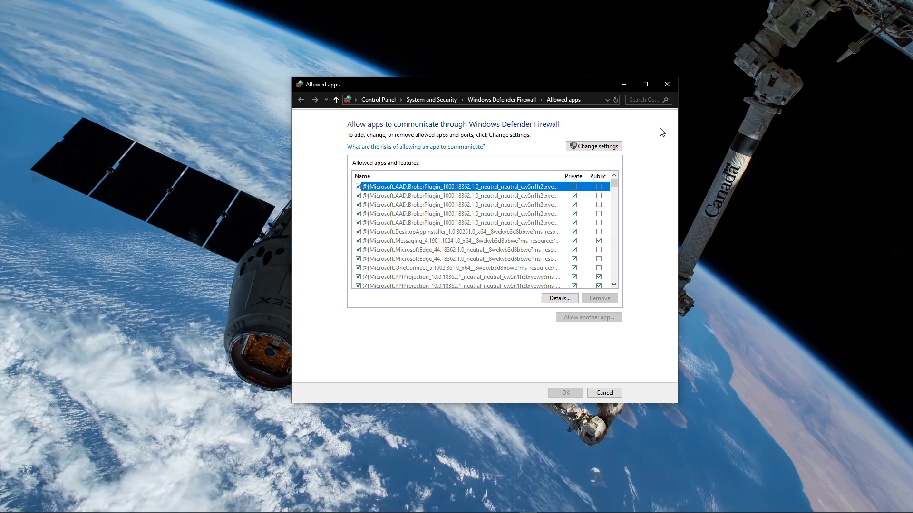
left_click(593, 146)
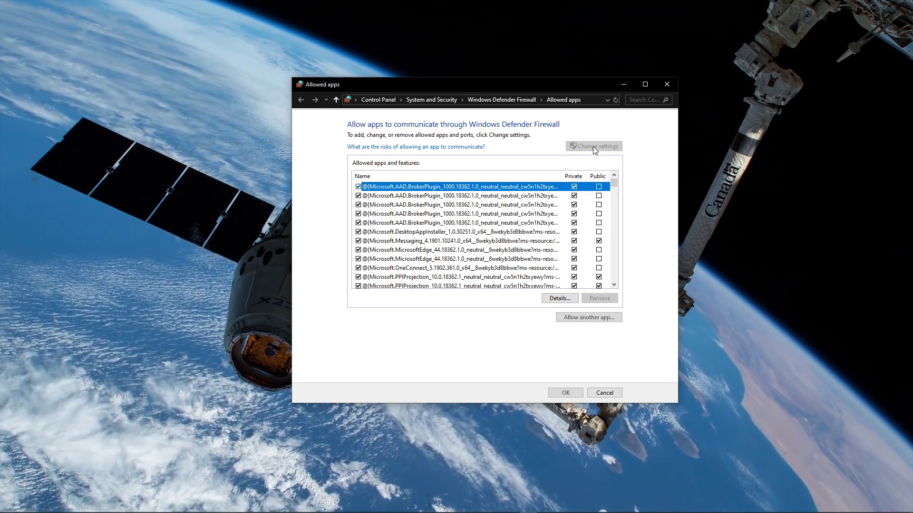
left_click(579, 318)
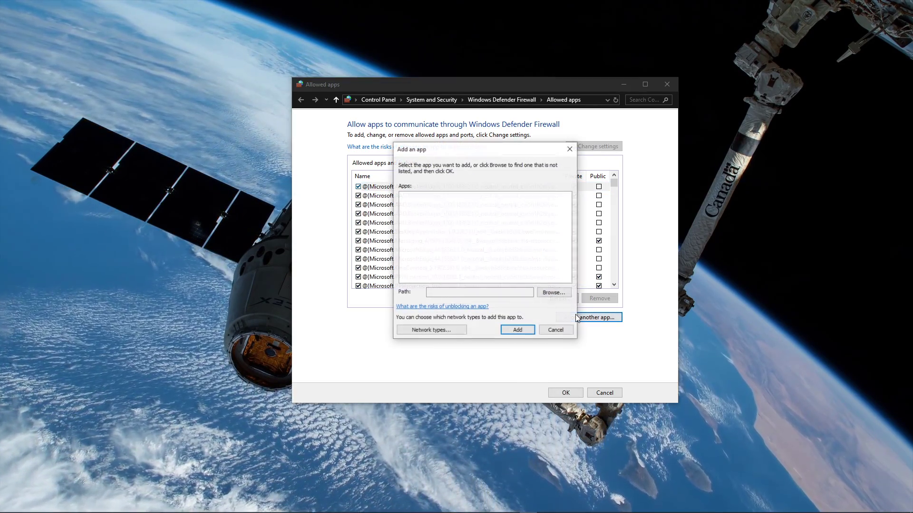
left_click(553, 292)
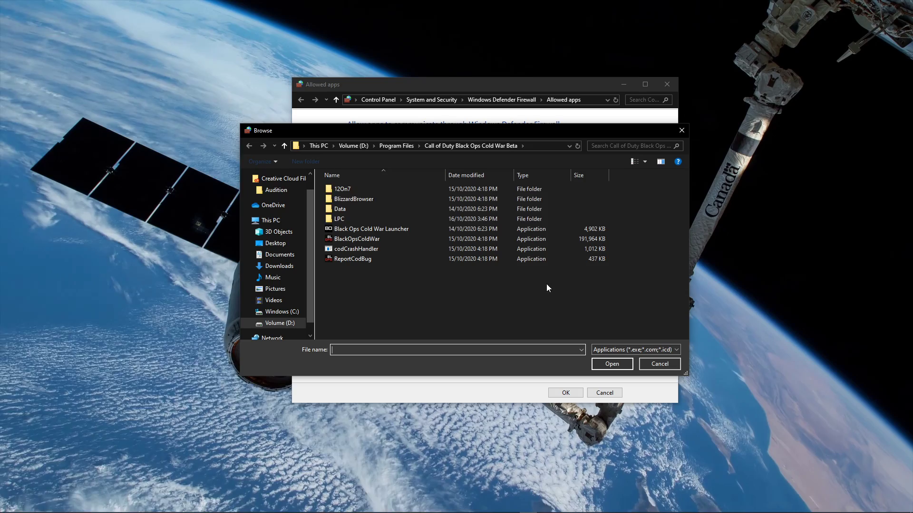
Add BlackOpsColdWar from D:\Program Files\Call of Duty Black Ops Cold War Beta to the allowed apps
left_click(324, 146)
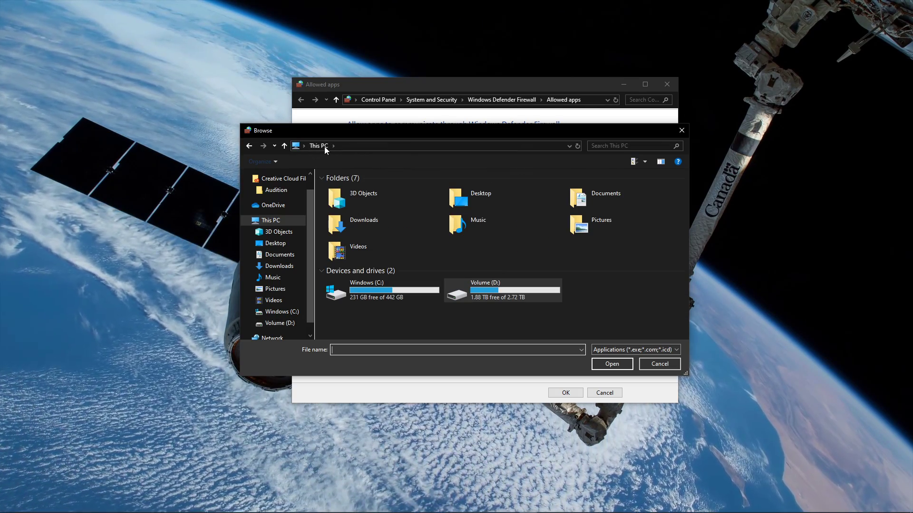
double_click(477, 292)
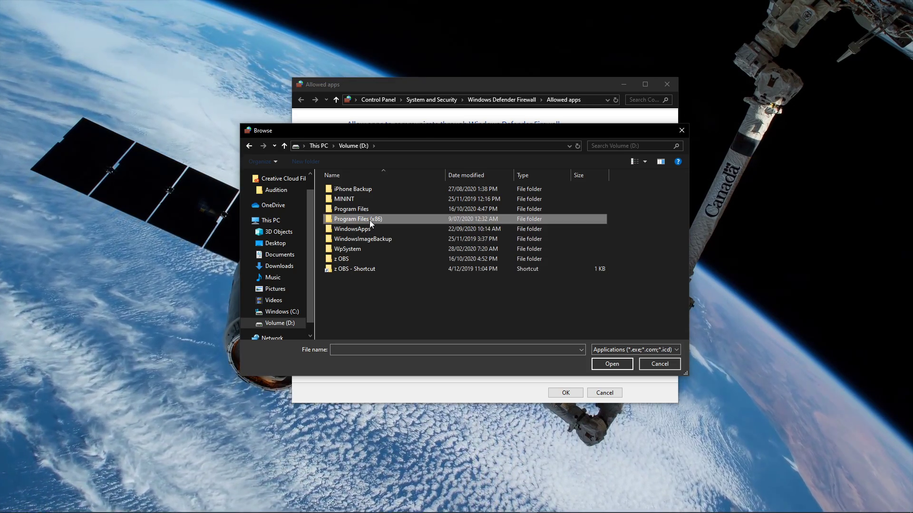
double_click(370, 219)
key("alt+Left")
double_click(363, 208)
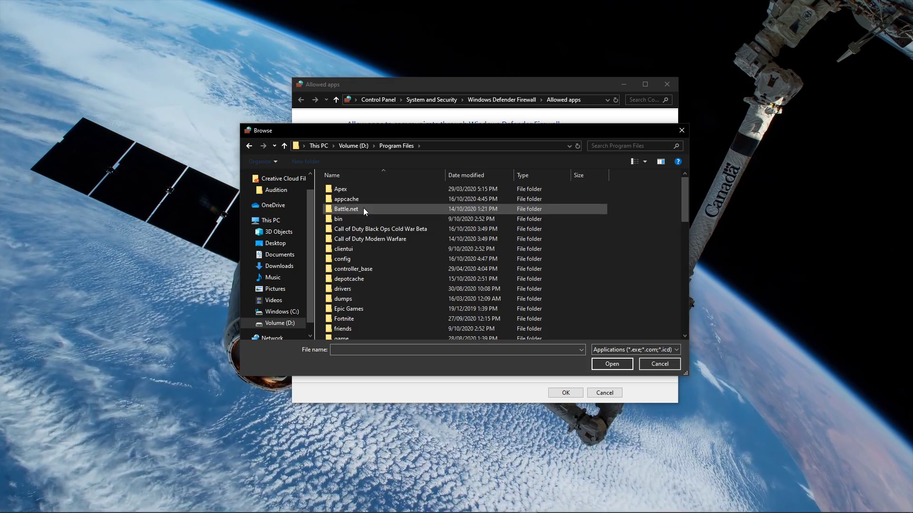
double_click(367, 228)
left_click(362, 238)
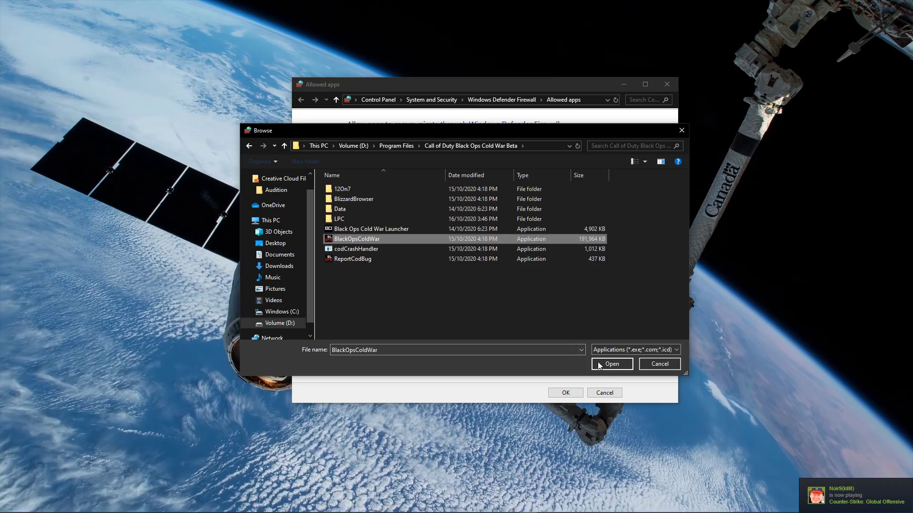
left_click(599, 364)
left_click(518, 332)
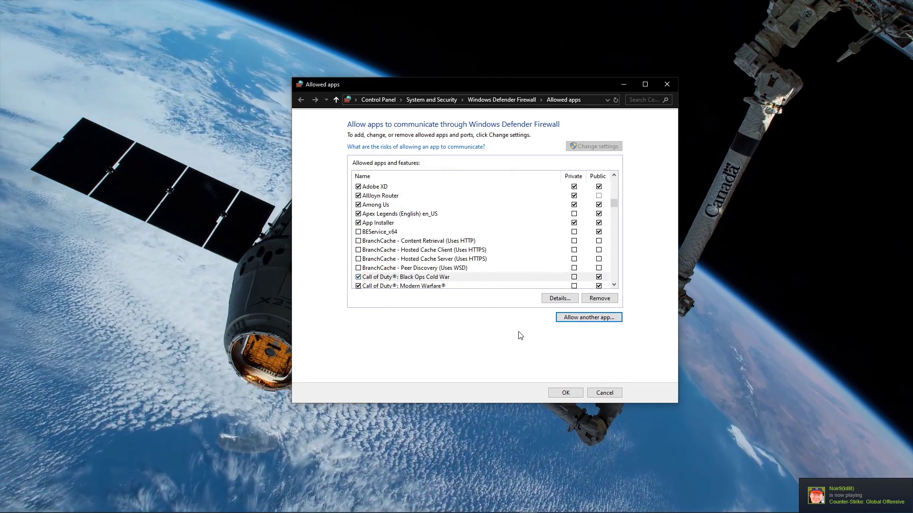
left_click(437, 278)
scroll(438, 280, "down", 1)
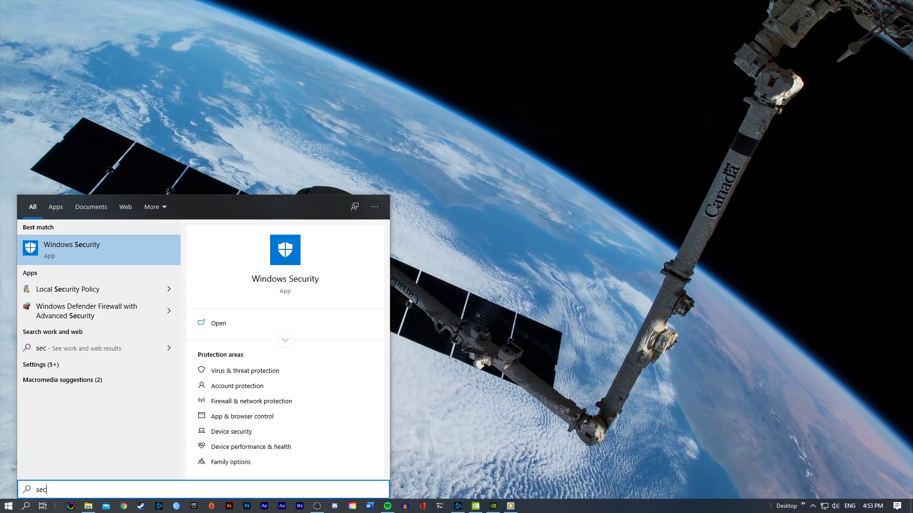
Go from Windows Security's Virus & threat protection page to the ransomware protection settings
key("Return")
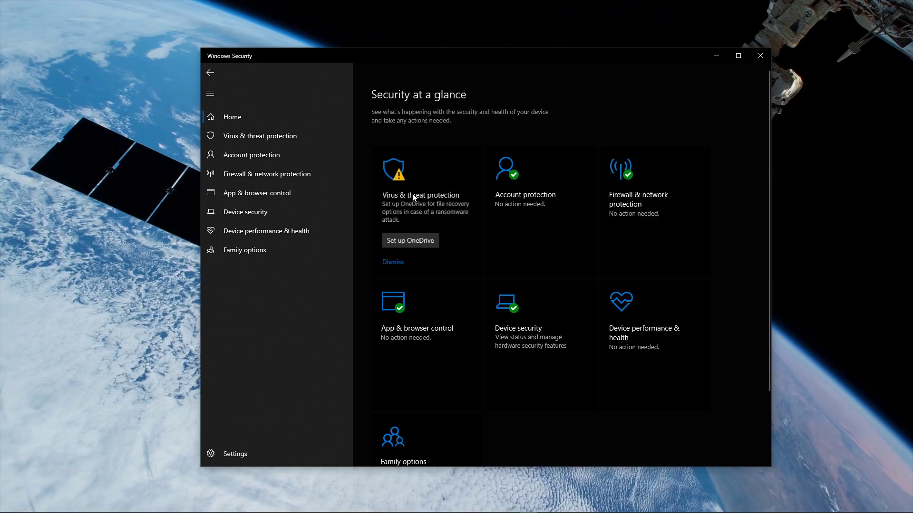
left_click(412, 195)
scroll(414, 212, "down", 2)
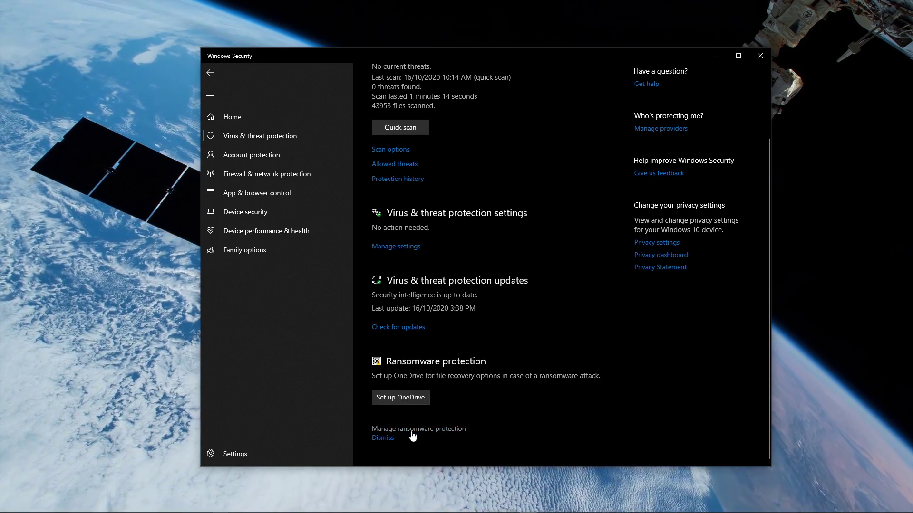
left_click(412, 432)
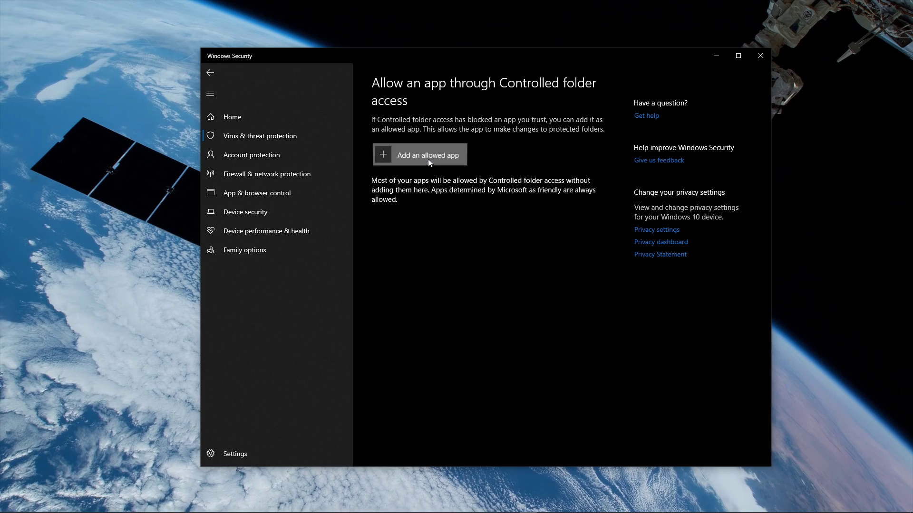
Allow BlackOpsColdWar from the D:\Program Files\Call of Duty Black Ops Cold War Beta folder
left_click(428, 156)
left_click(412, 193)
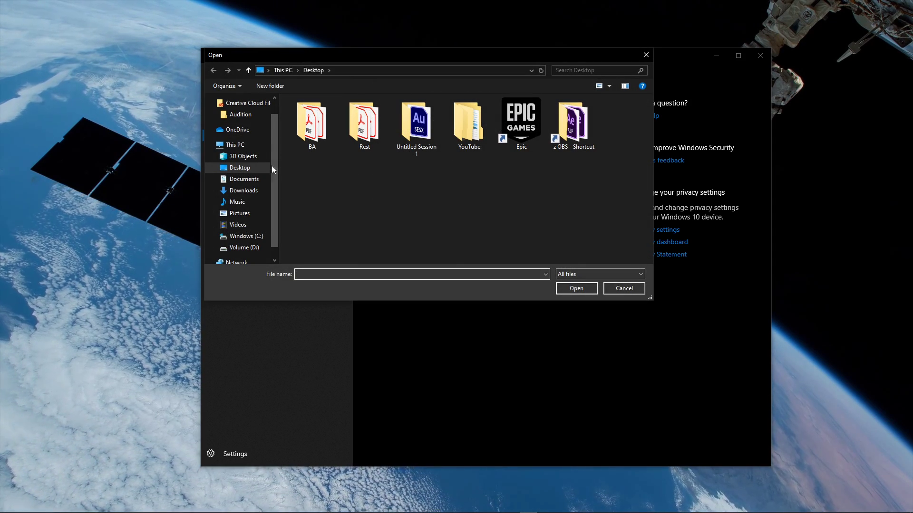
left_click(242, 247)
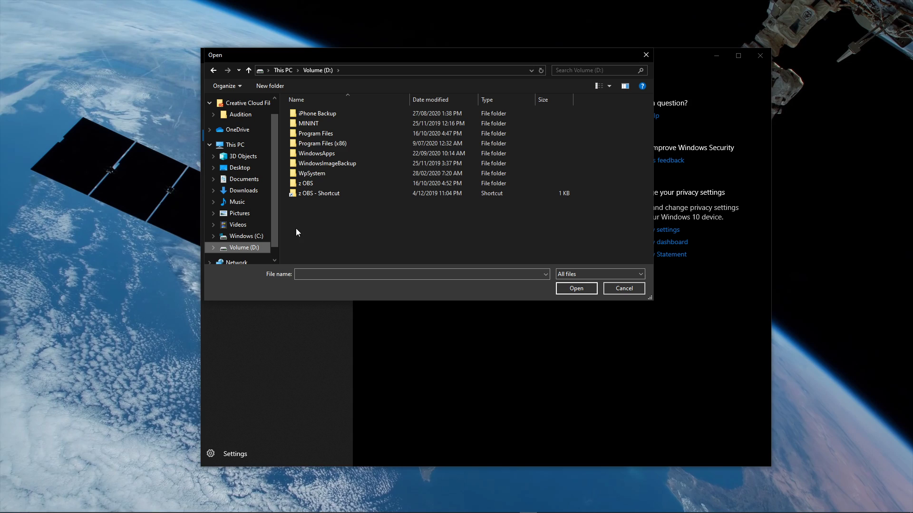
left_click_drag(389, 59, 445, 112)
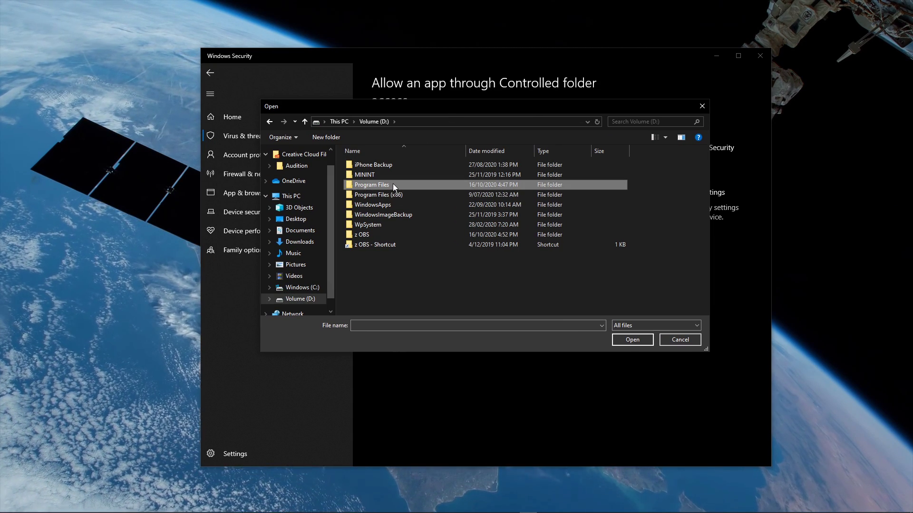
double_click(393, 184)
double_click(387, 206)
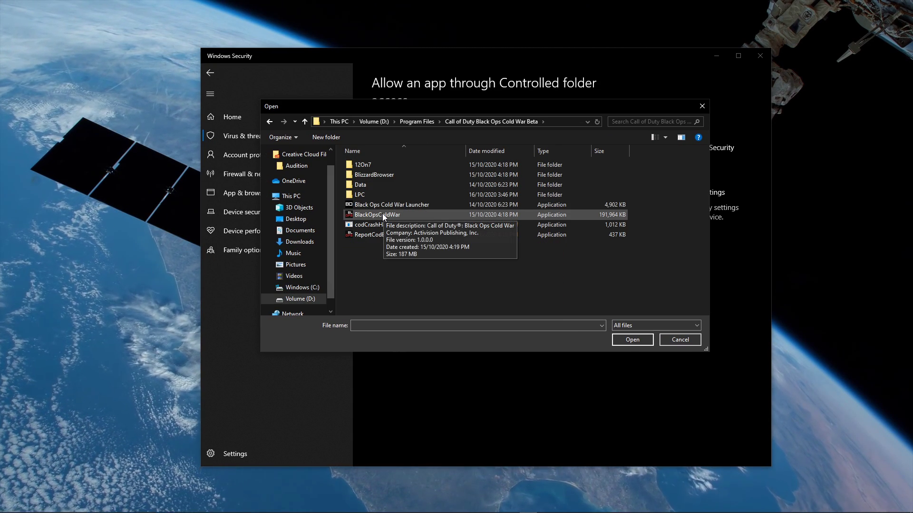
left_click(382, 214)
left_click(625, 341)
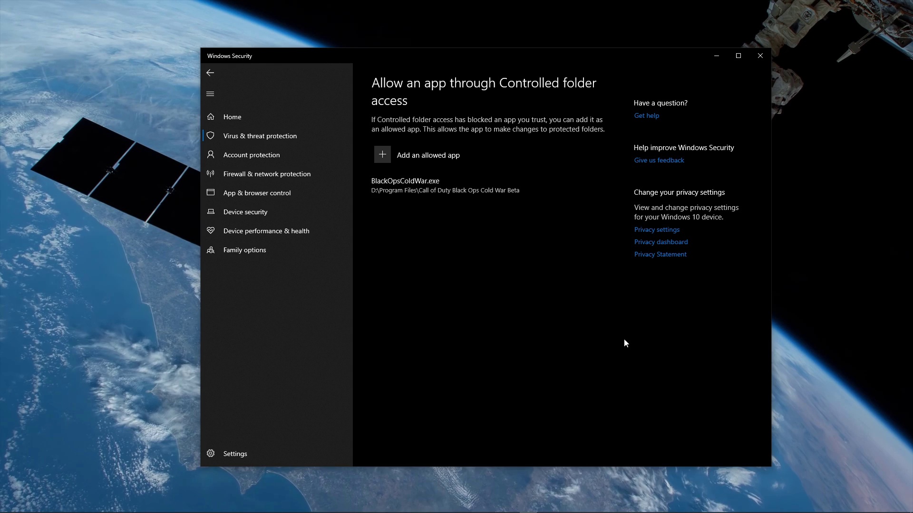
Allow Black Ops Cold War Launcher from the same game folder
left_click(386, 155)
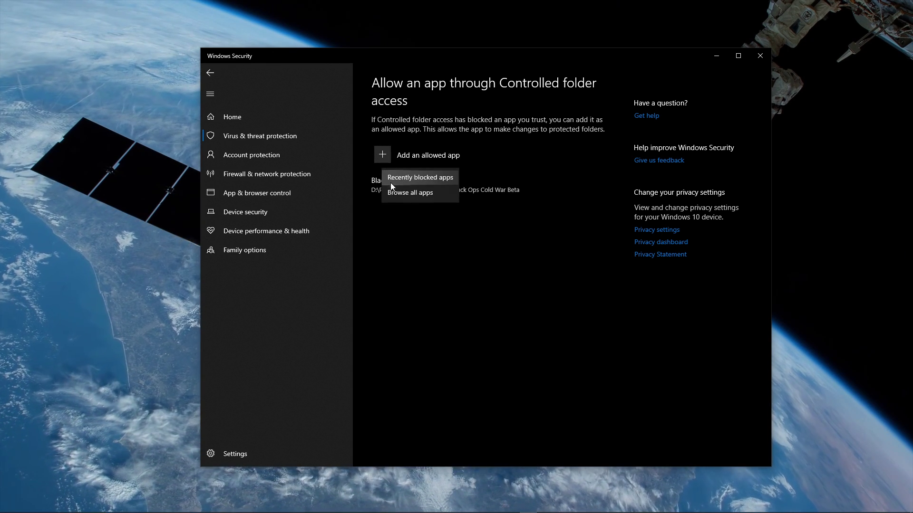
left_click(393, 192)
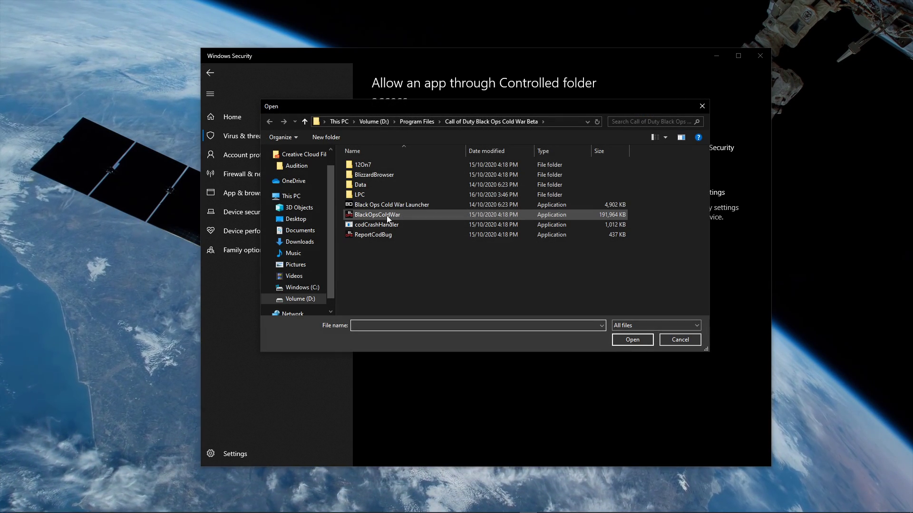
left_click(387, 205)
left_click(617, 339)
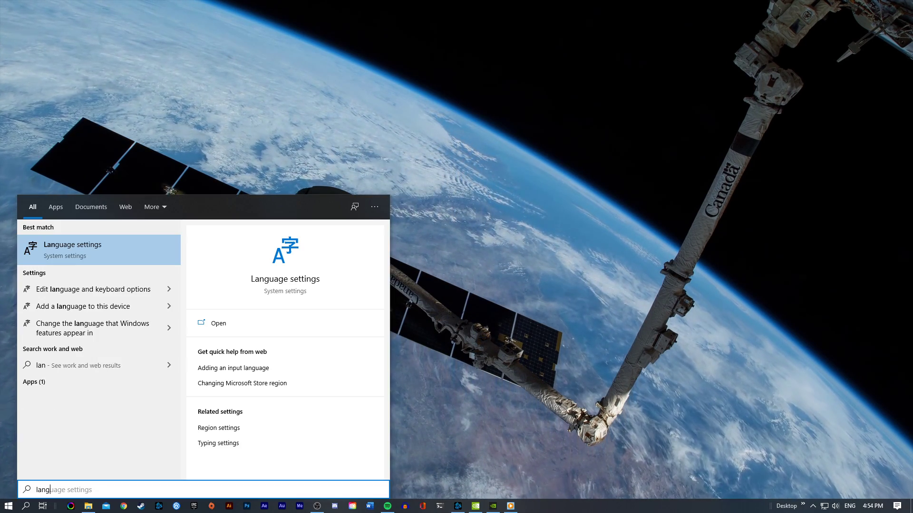
type("uage s")
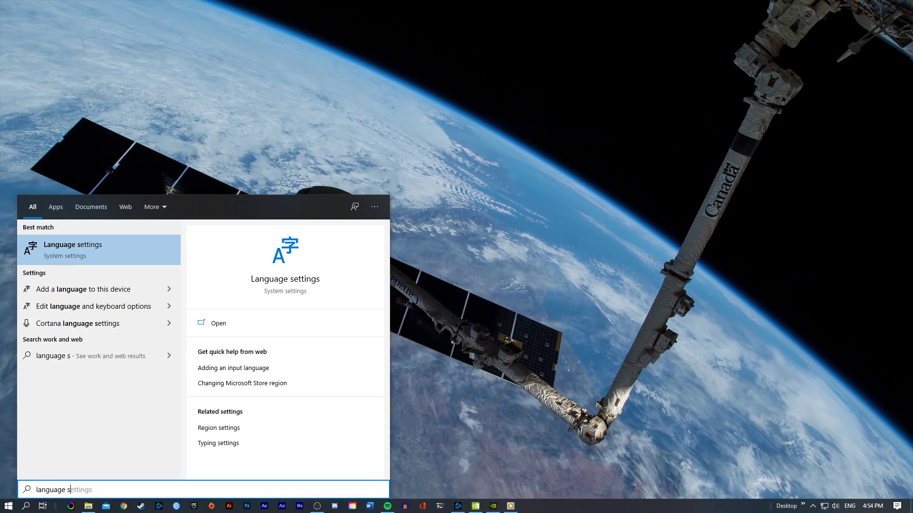
type("ettings")
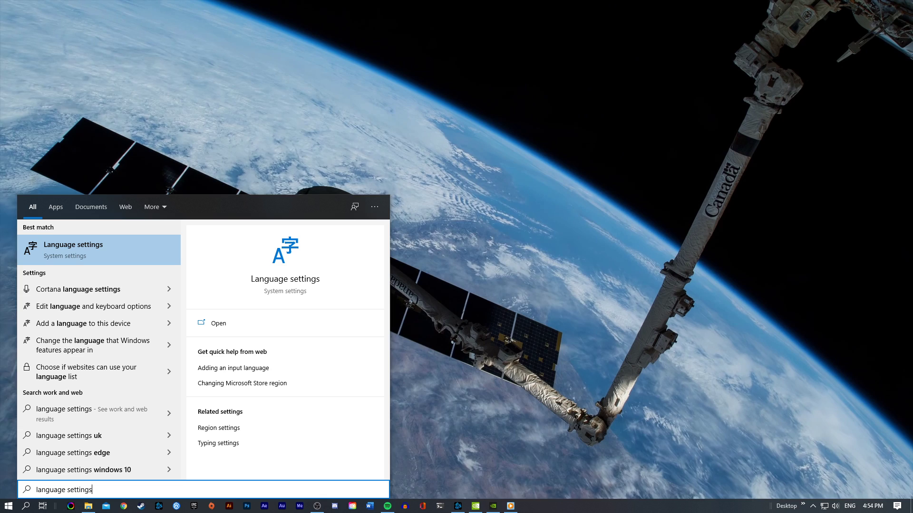
key("Return")
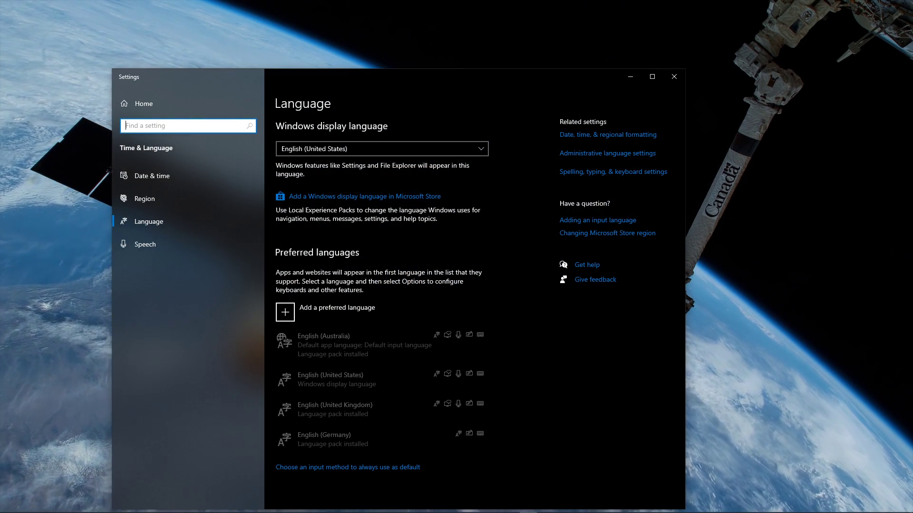
left_click_drag(385, 90, 411, 68)
left_click(159, 177)
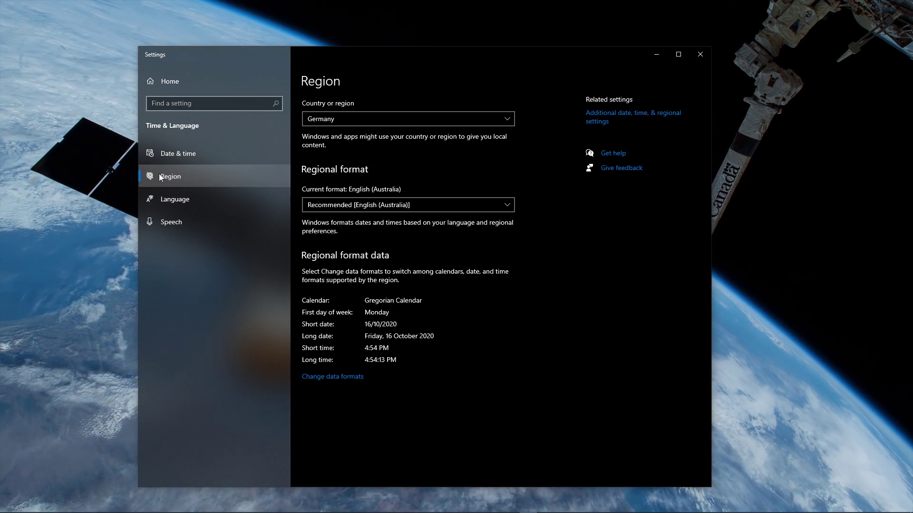
left_click(434, 202)
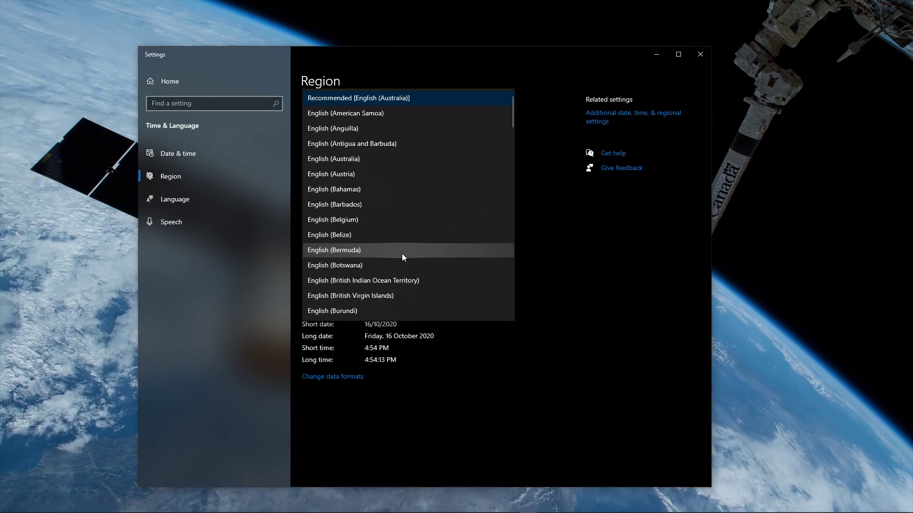
left_click(601, 253)
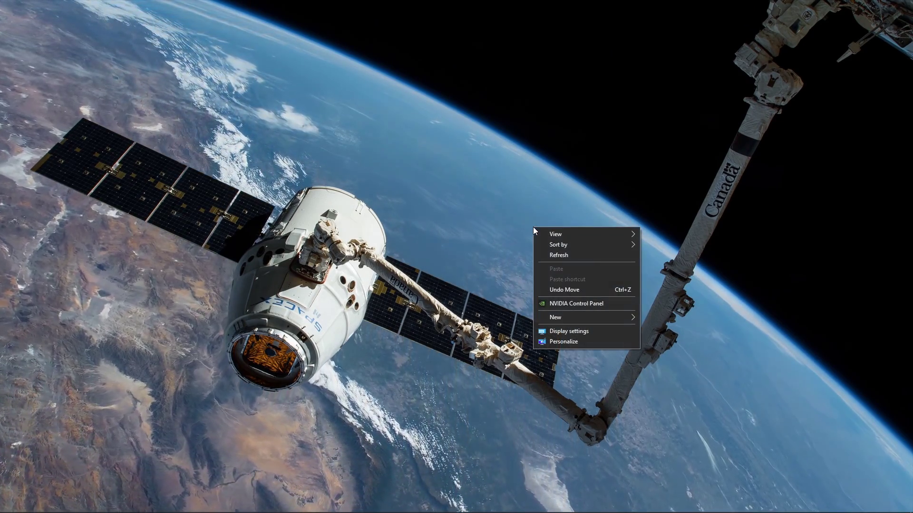
Add Call of Duty: Black Ops Cold War under Program Settings in the NVIDIA Control Panel
left_click(545, 304)
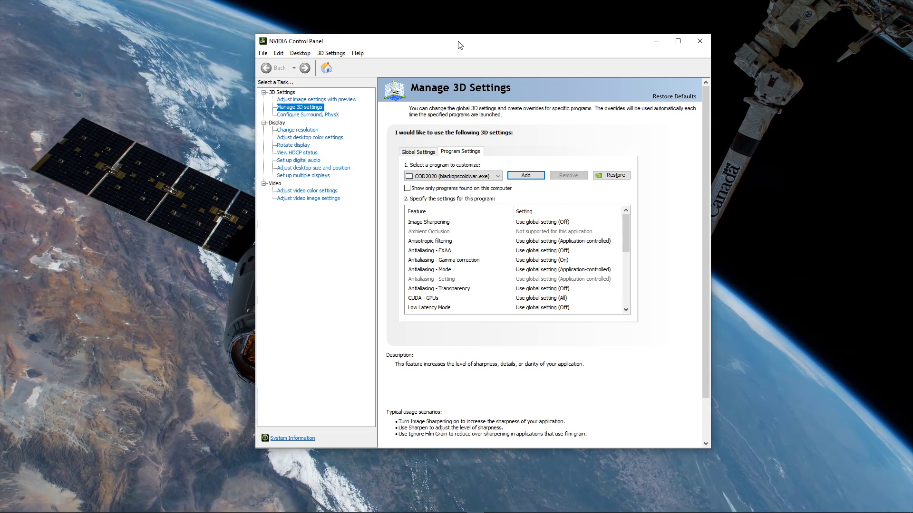
left_click_drag(460, 45, 443, 69)
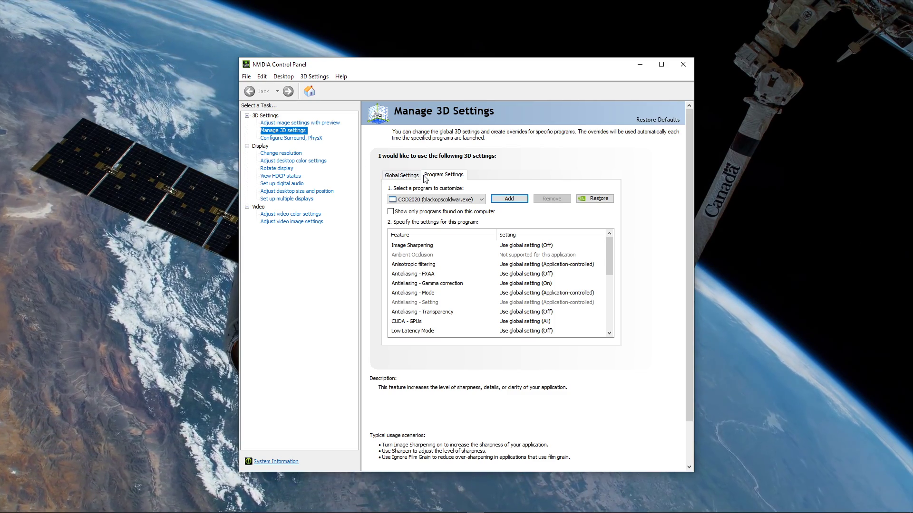
left_click(506, 199)
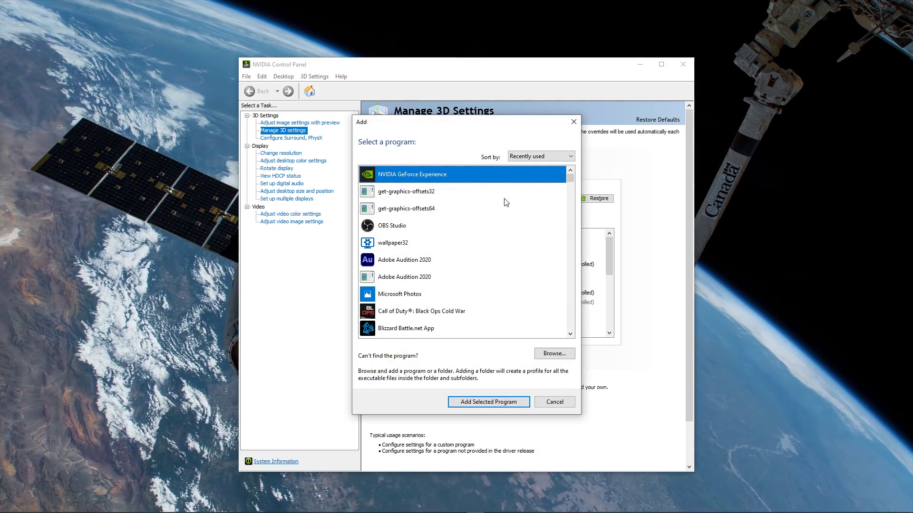
left_click(443, 312)
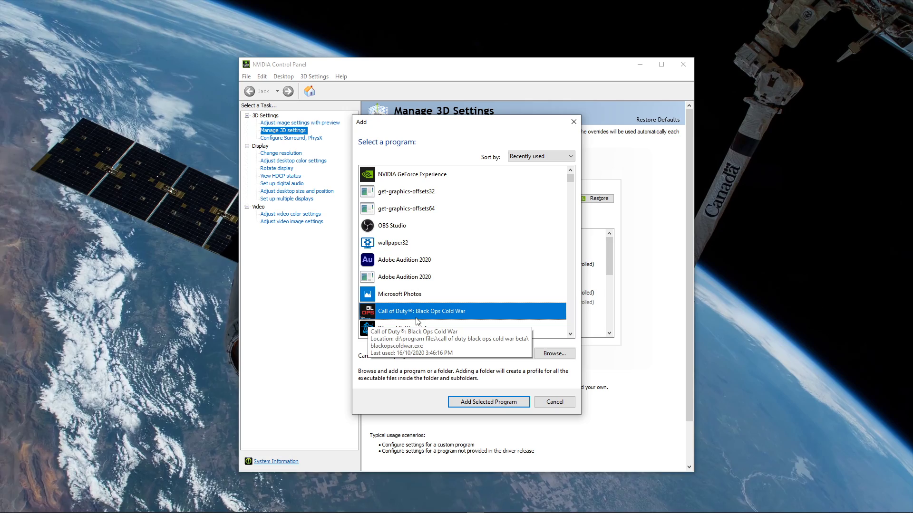
left_click(489, 402)
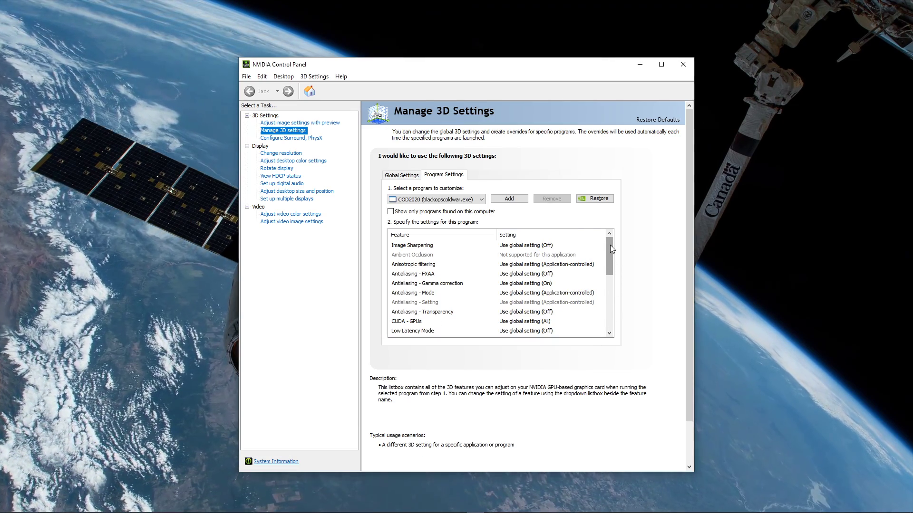
left_click_drag(610, 244, 608, 284)
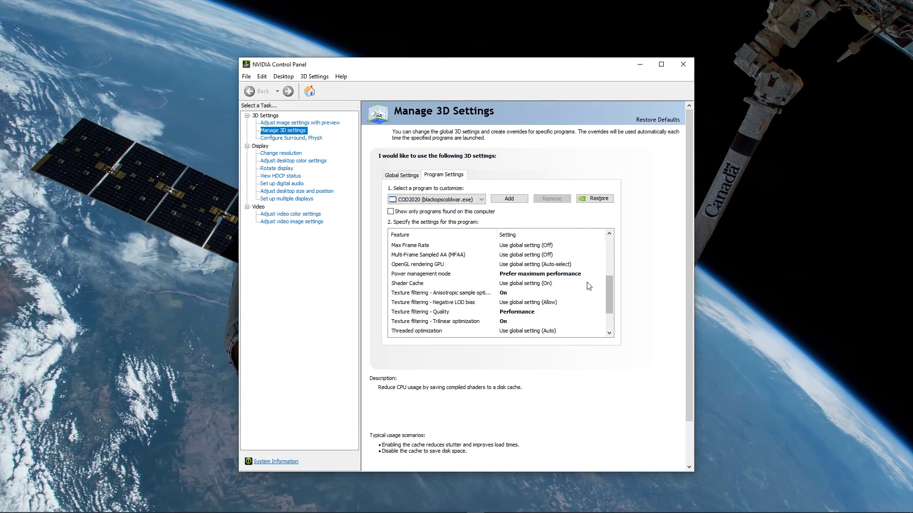
scroll(570, 287, "up", 1)
left_click(511, 256)
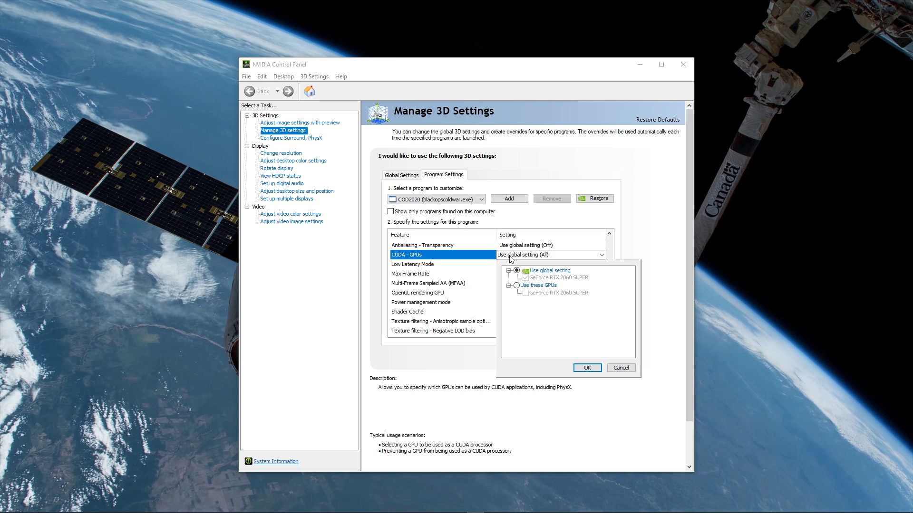
left_click(545, 279)
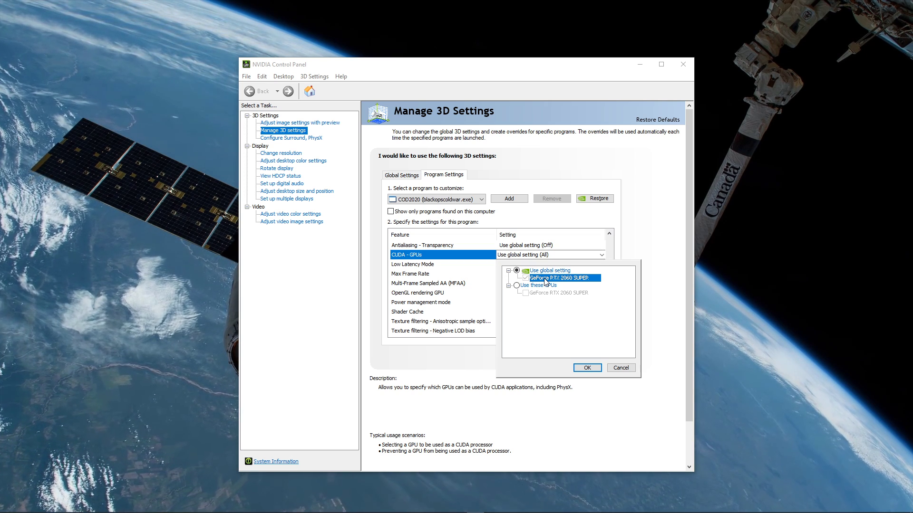
left_click(657, 274)
scroll(609, 288, "down", 2)
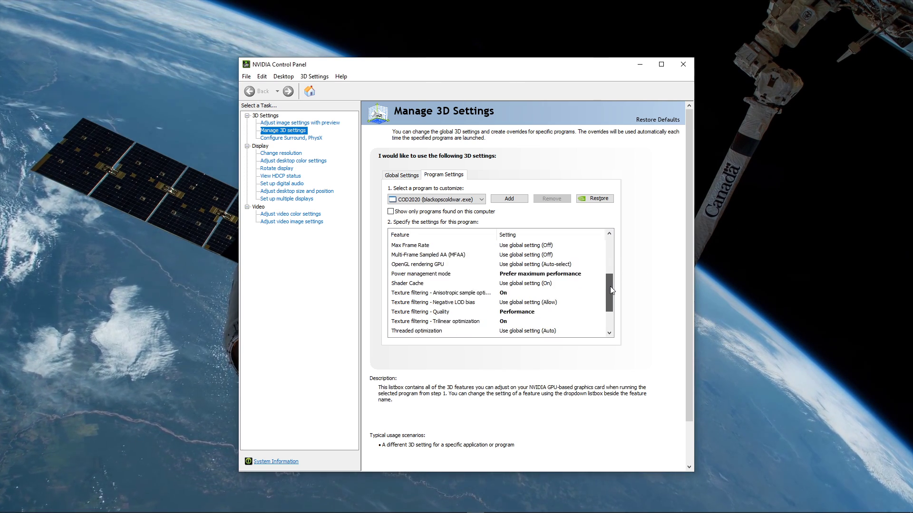
left_click(551, 265)
left_click(544, 296)
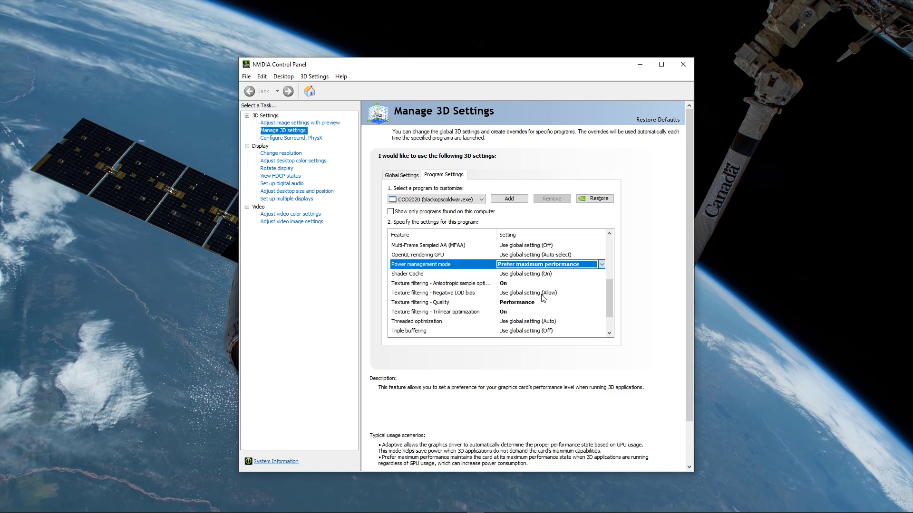
left_click(518, 303)
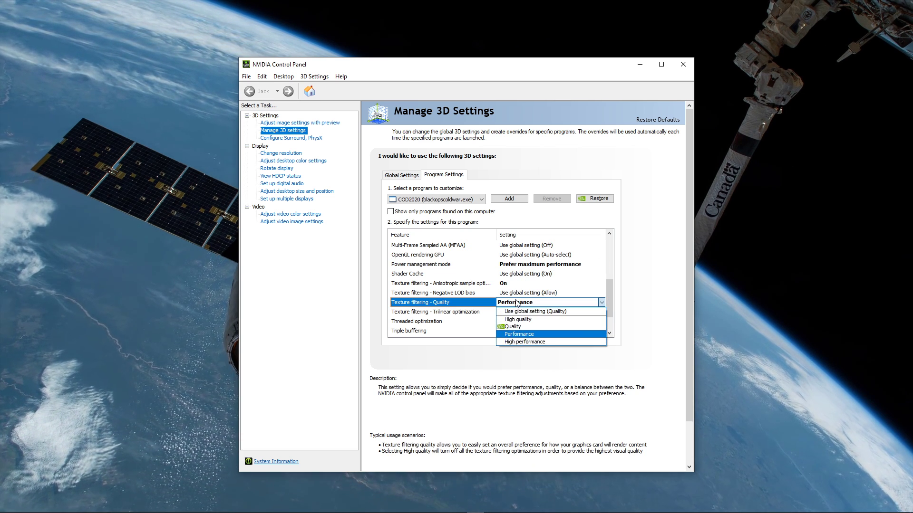
left_click(520, 336)
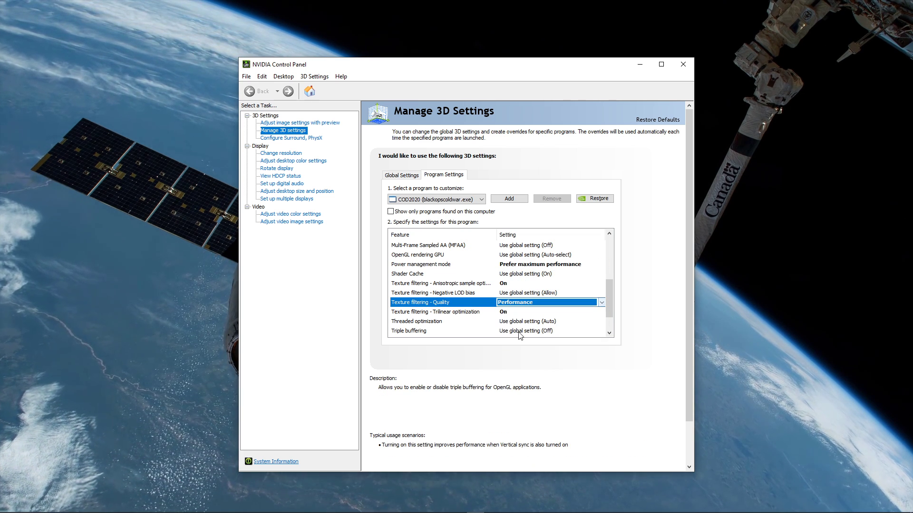
left_click(609, 289)
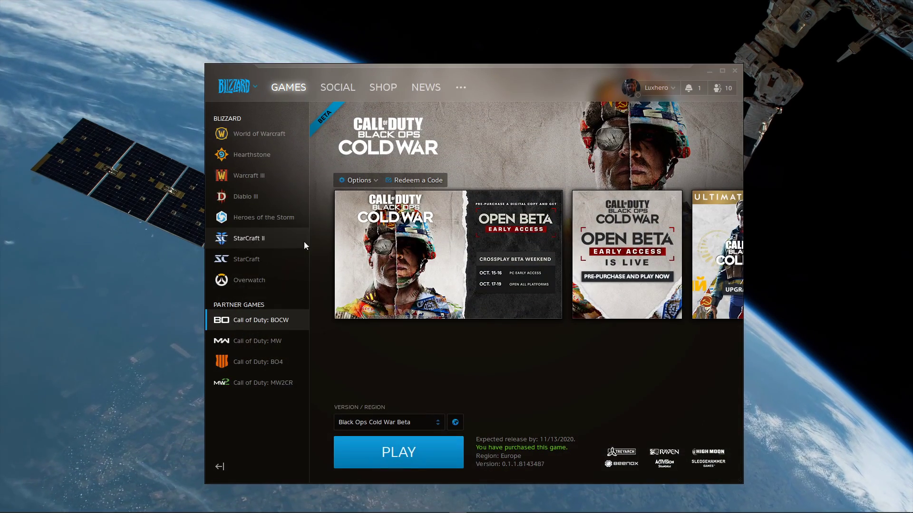
Run Scan and Repair from the Call of Duty: BOCW Options menu
left_click(372, 181)
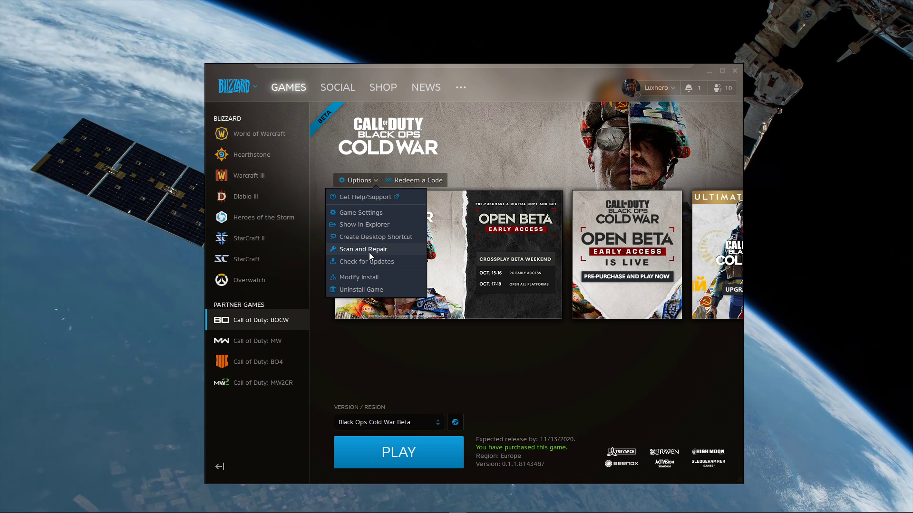
left_click(374, 182)
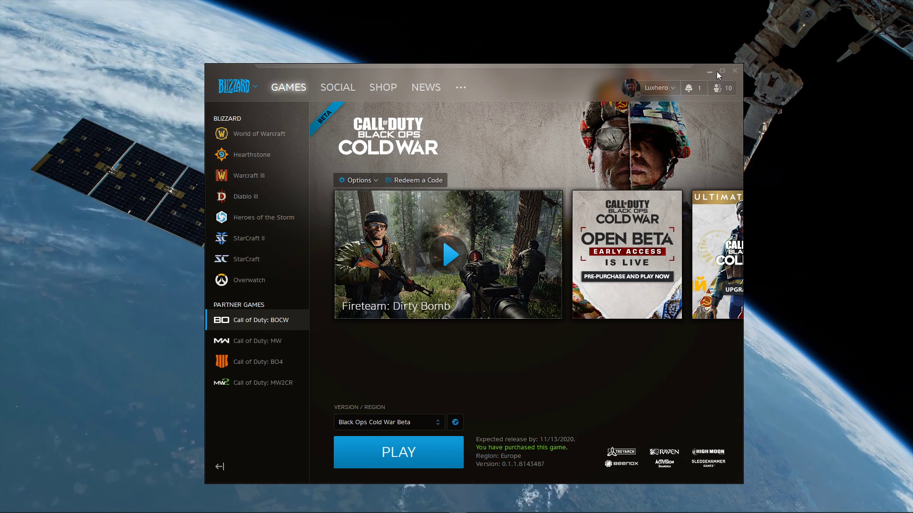